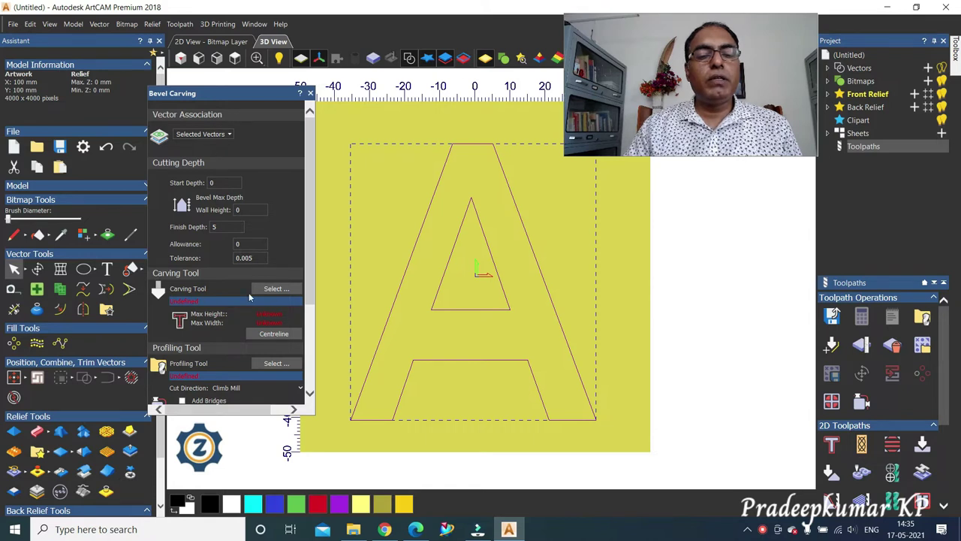
# - Choose the V-Bit 32 mm 90 degree from the Wood or Plastic V-Carving tools as the carving tool and generate the letter's centreline
pyautogui.click(276, 290)
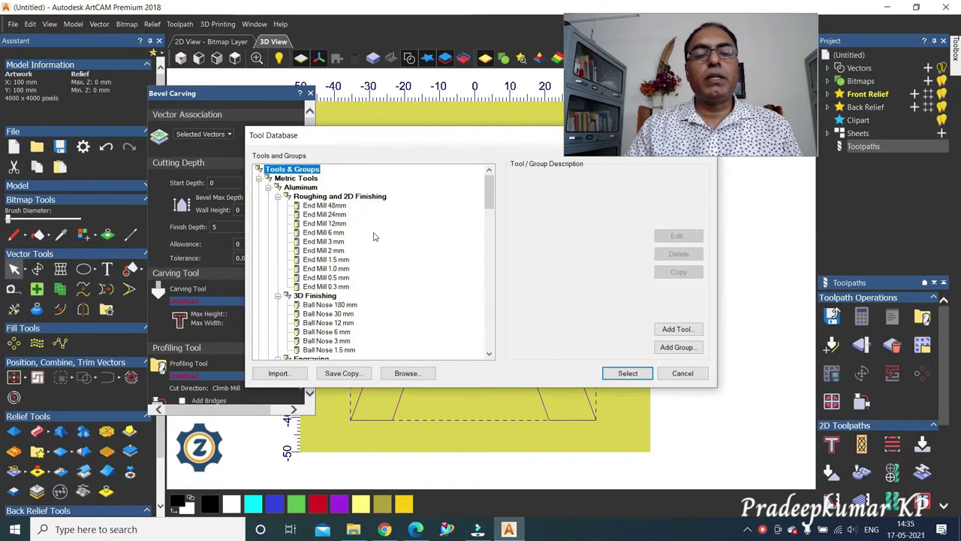
pyautogui.scroll(-15, 492, 203)
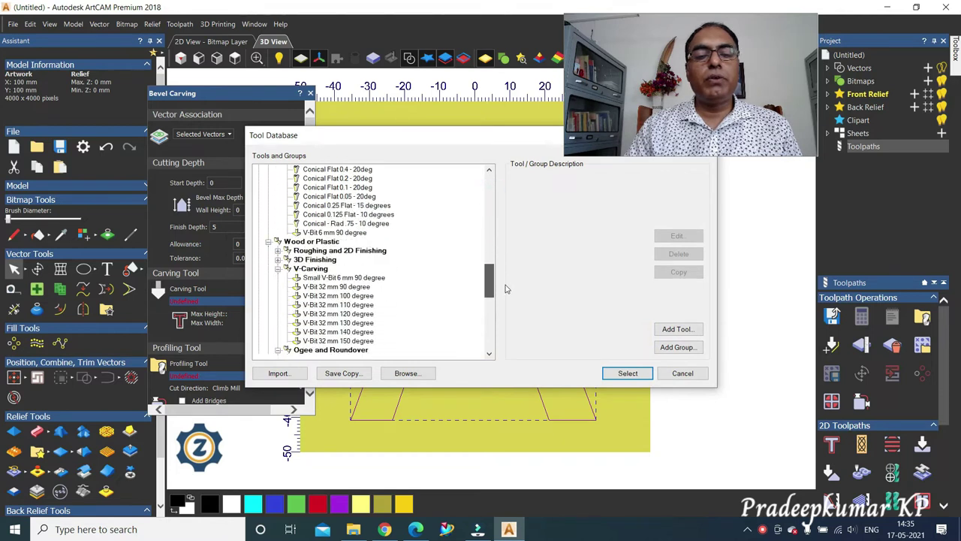
pyautogui.scroll(-1, 505, 298)
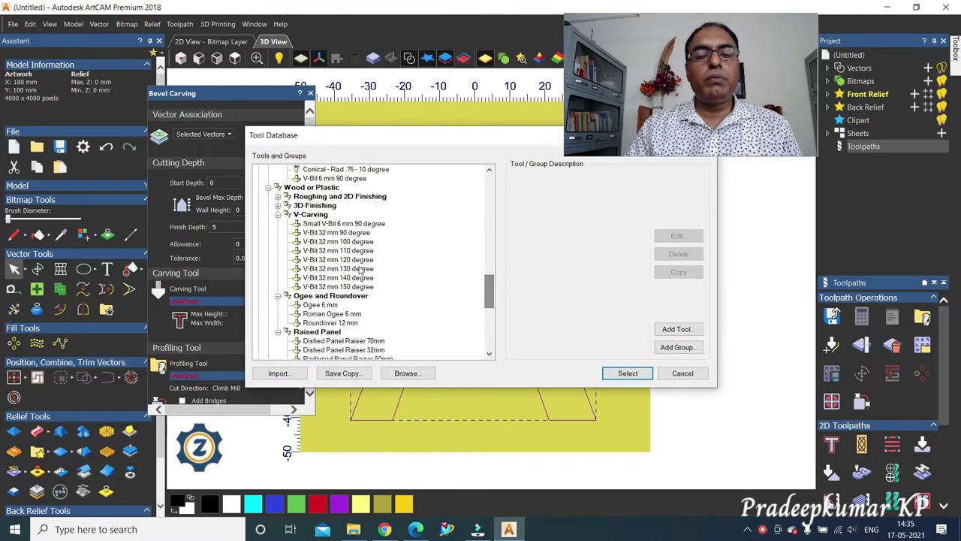
pyautogui.click(359, 233)
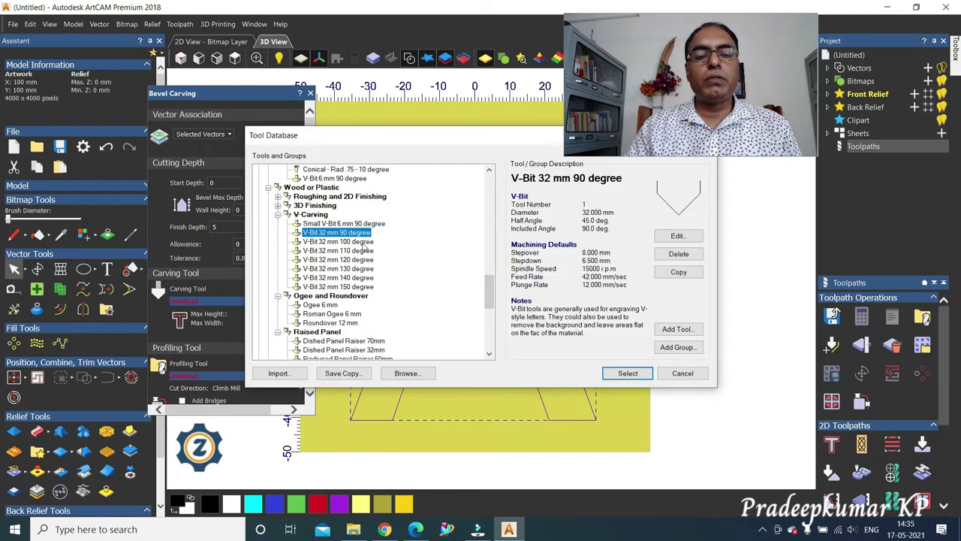
pyautogui.click(627, 374)
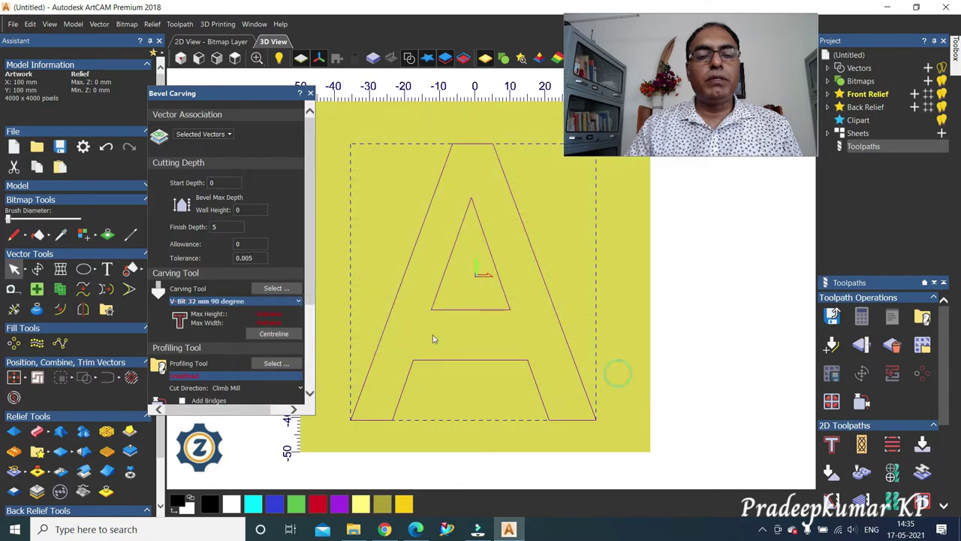
pyautogui.click(274, 335)
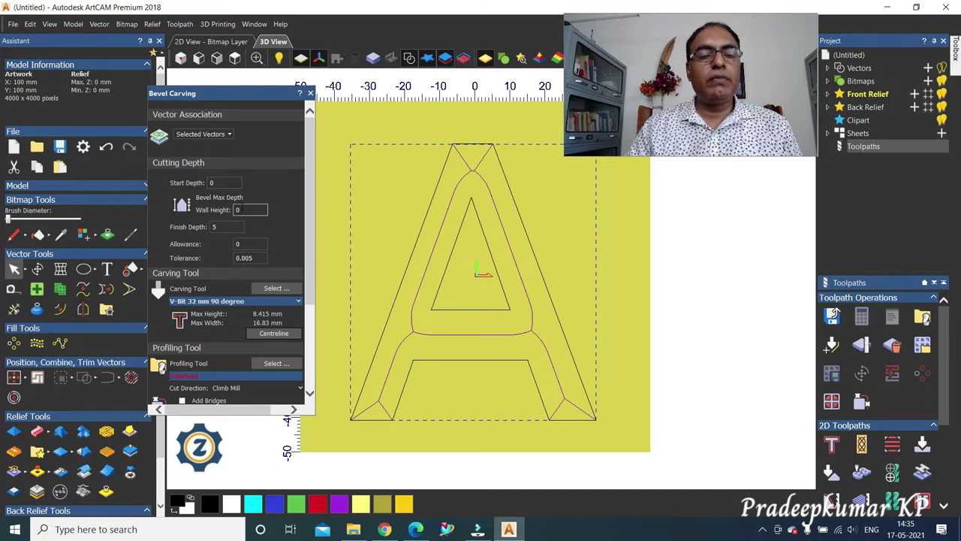
# - Set the bevel's wall height to 5 and its finish depth to 7
pyautogui.doubleClick(238, 211)
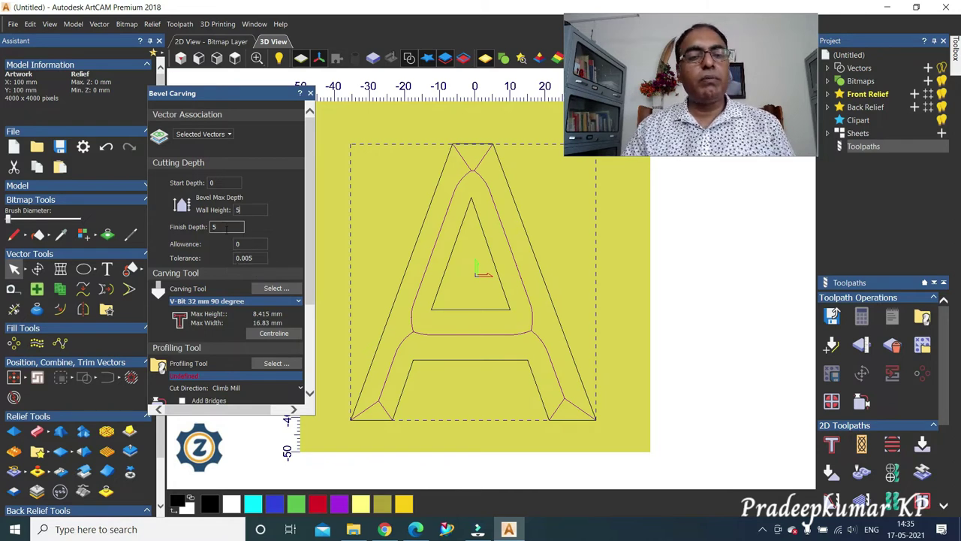
pyautogui.doubleClick(222, 227)
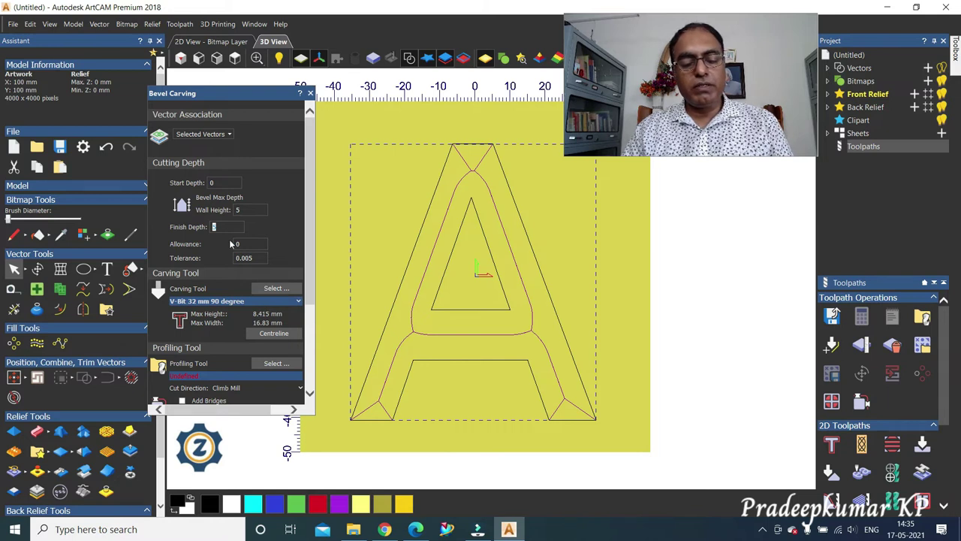
pyautogui.write('7')
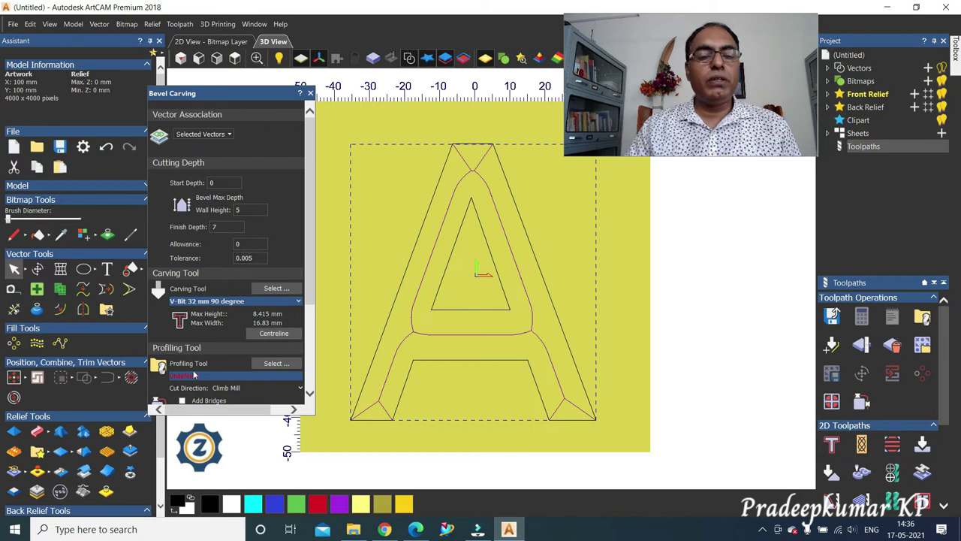
# - Choose the End Mill 3 mm from the Aluminum Roughing and 2D Finishing group as the profiling tool
pyautogui.click(275, 364)
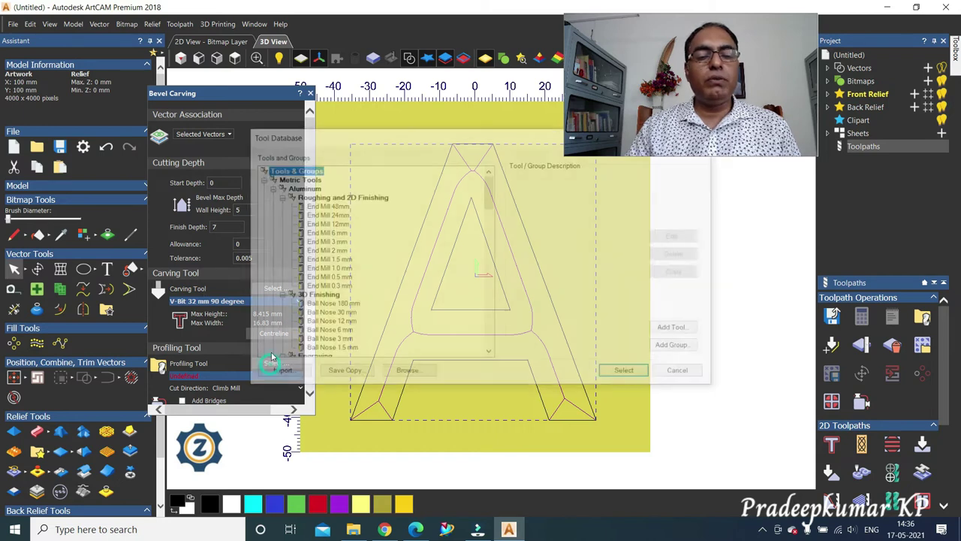
pyautogui.moveTo(488, 197); pyautogui.dragTo(484, 255)
pyautogui.click(333, 288)
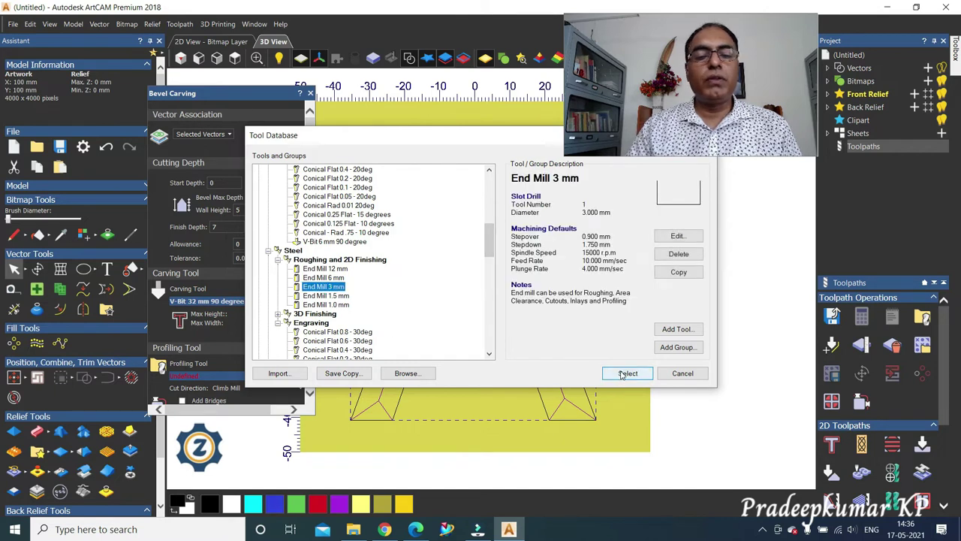
pyautogui.moveTo(489, 240); pyautogui.dragTo(484, 182)
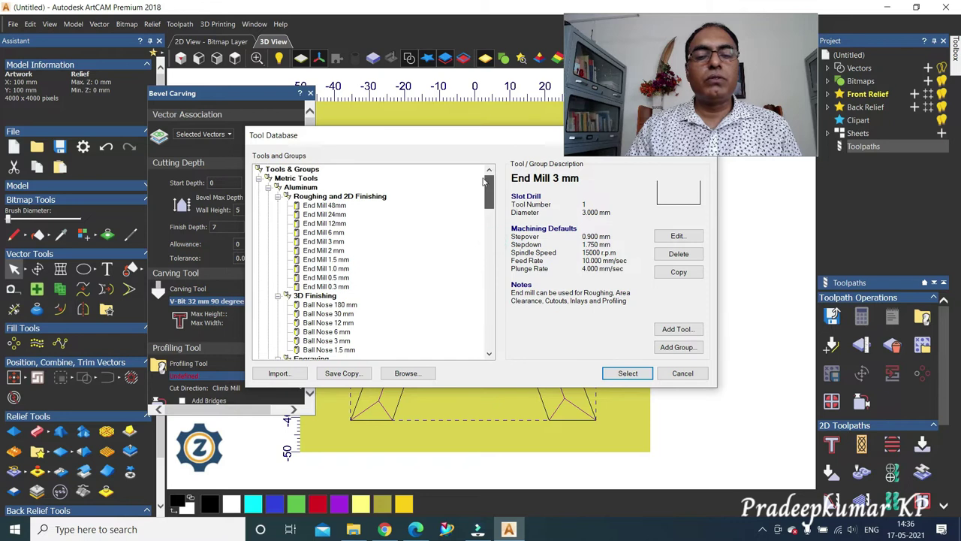
pyautogui.click(329, 242)
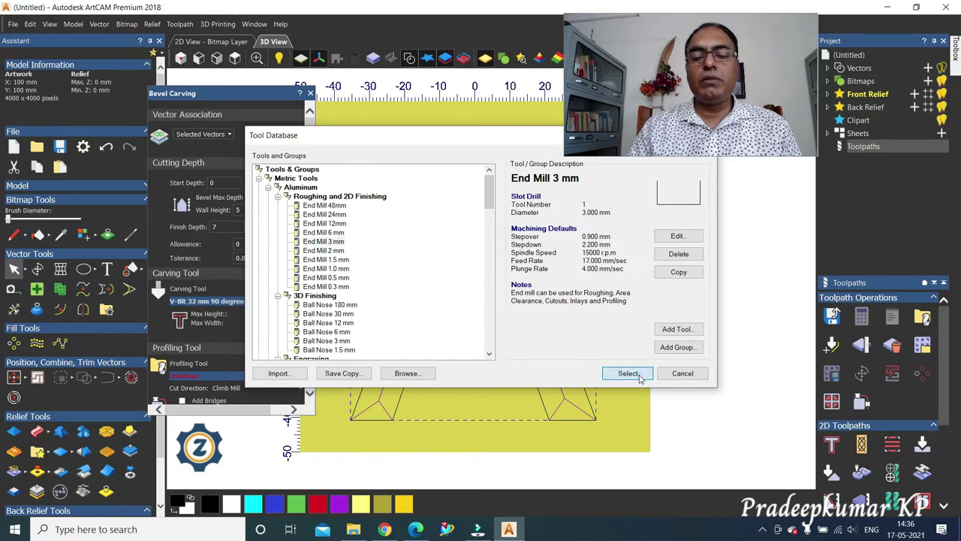
pyautogui.click(627, 373)
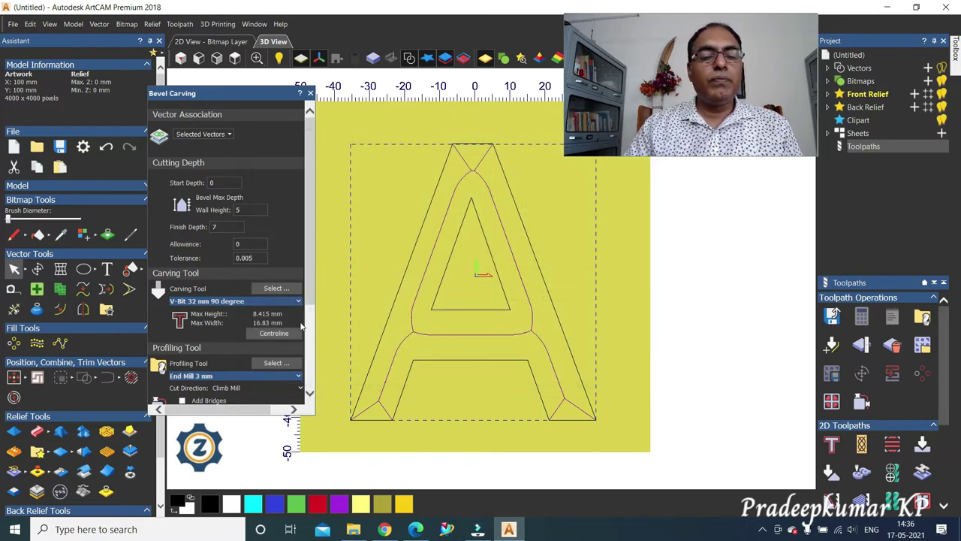
pyautogui.moveTo(310, 294); pyautogui.dragTo(305, 373)
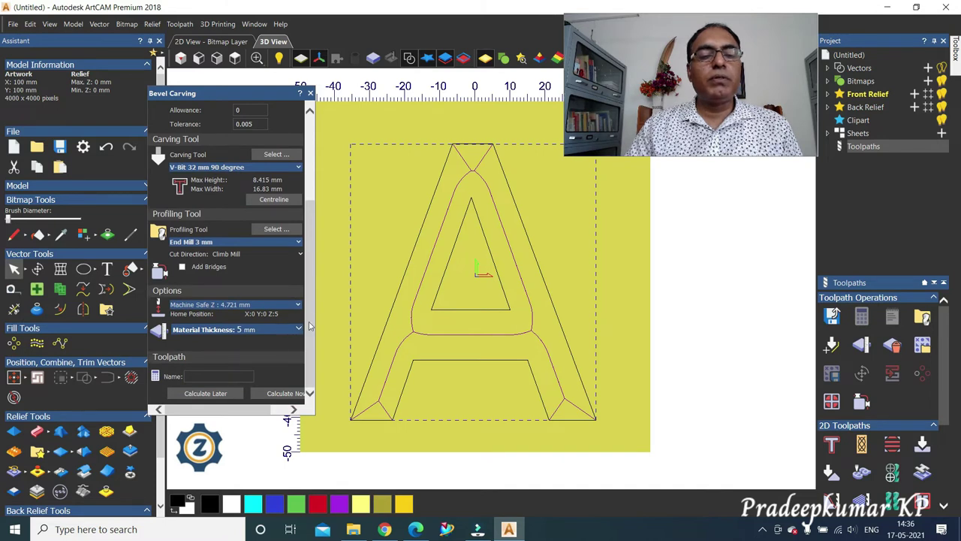
pyautogui.moveTo(312, 302); pyautogui.dragTo(324, 224)
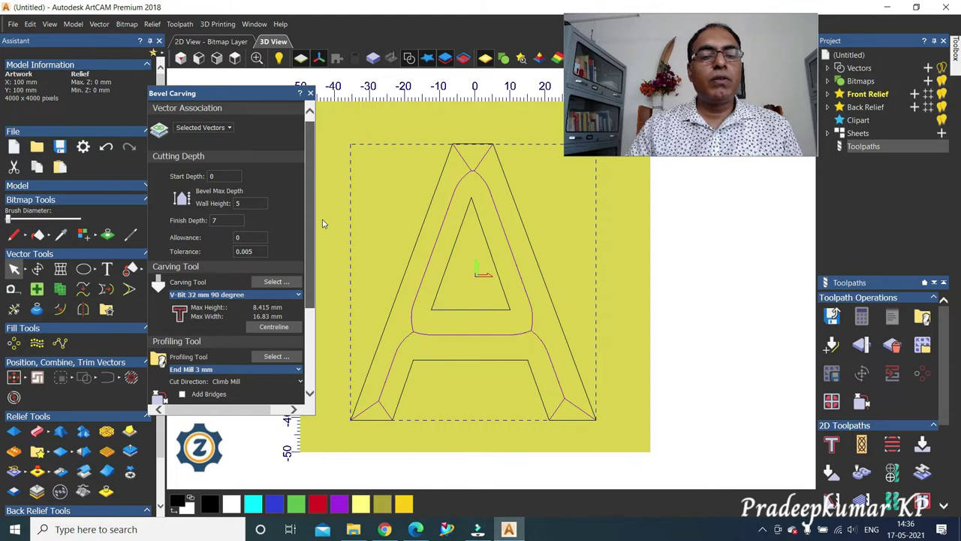
pyautogui.moveTo(323, 223); pyautogui.dragTo(321, 227)
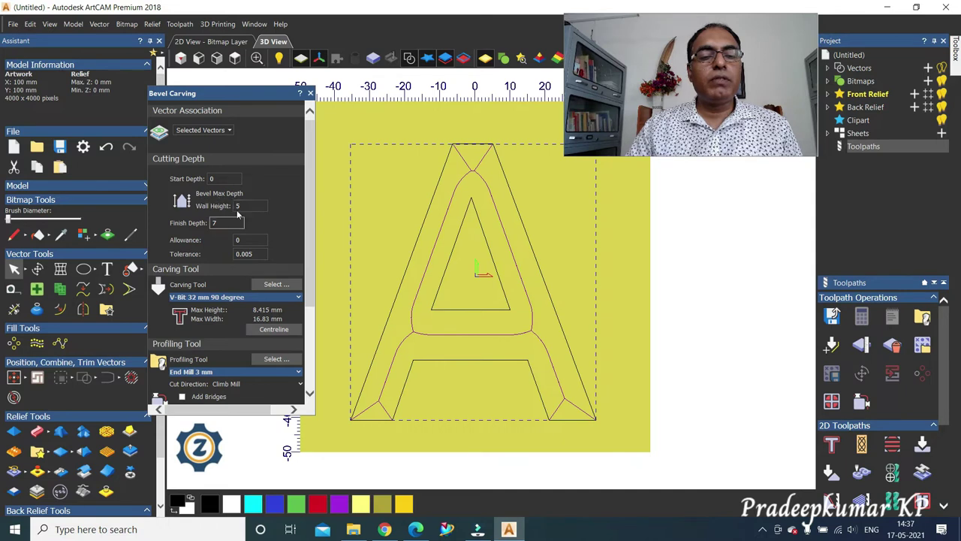
pyautogui.moveTo(310, 269); pyautogui.dragTo(316, 235)
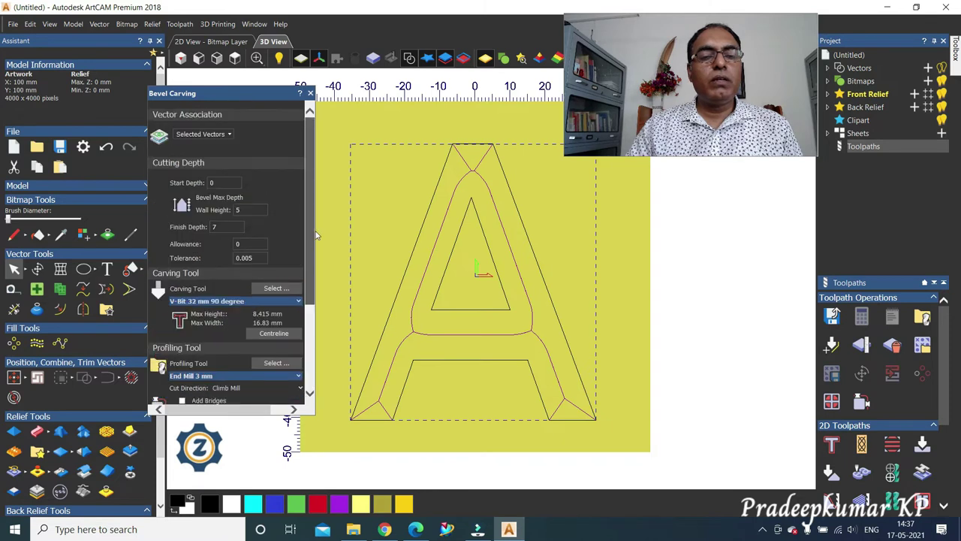
# - Set the material thickness to 7 mm in the material setup
pyautogui.scroll(-3, 287, 364)
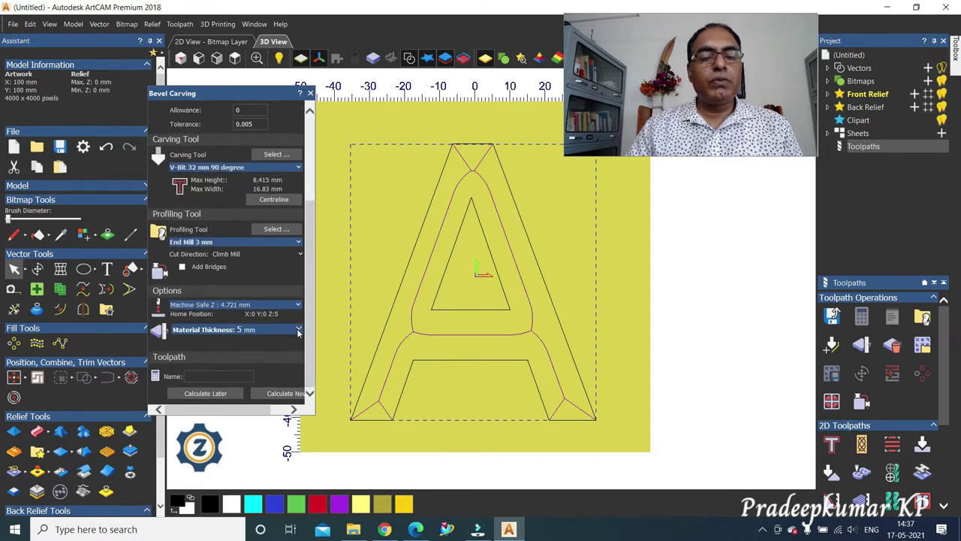
pyautogui.click(235, 333)
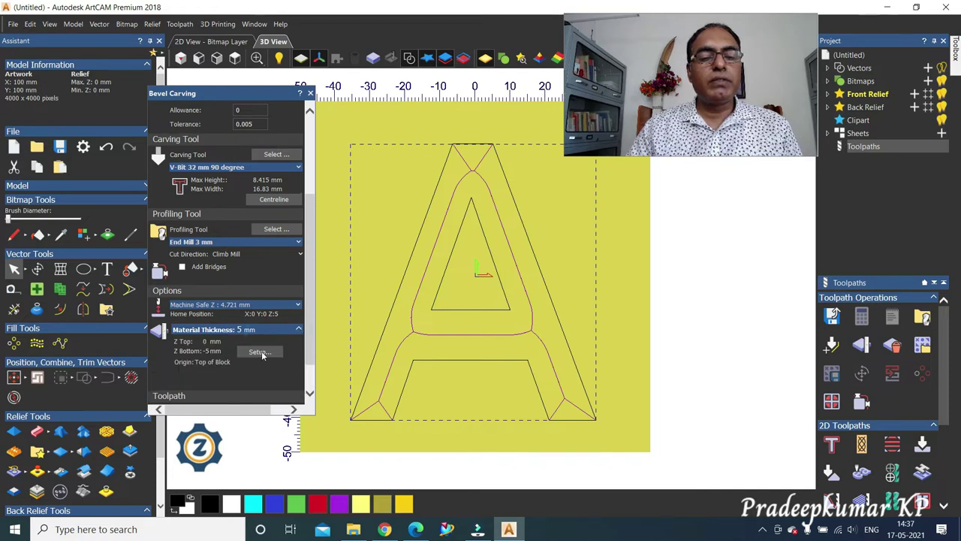
pyautogui.click(261, 353)
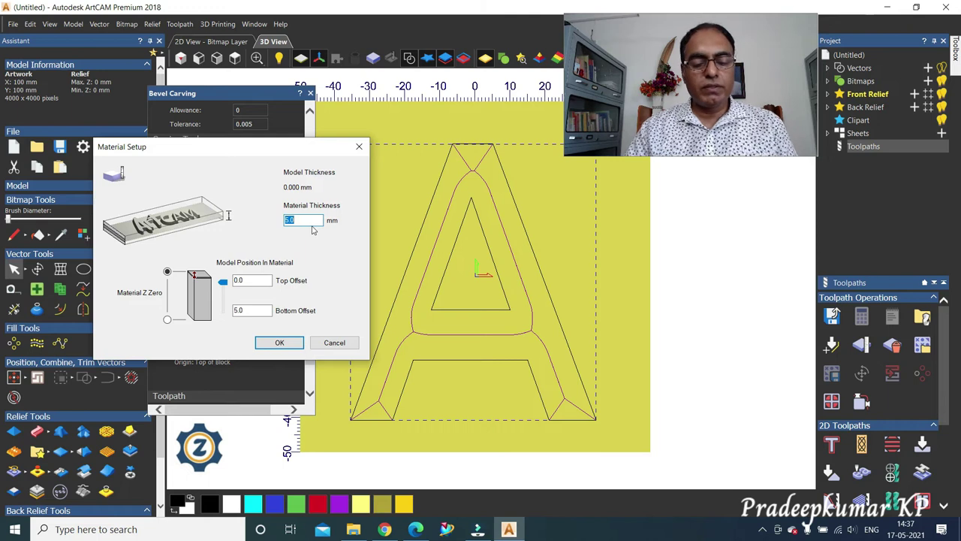
pyautogui.write('7')
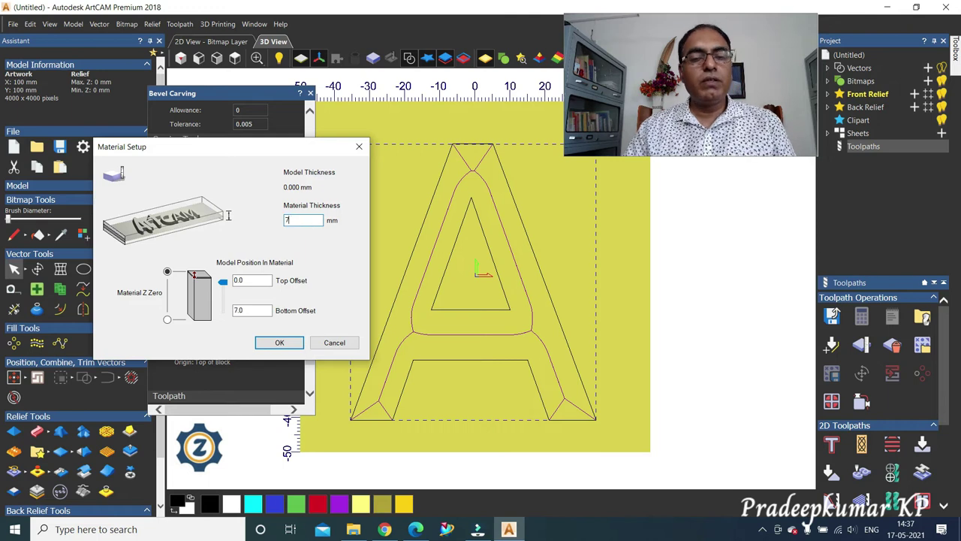
pyautogui.click(295, 347)
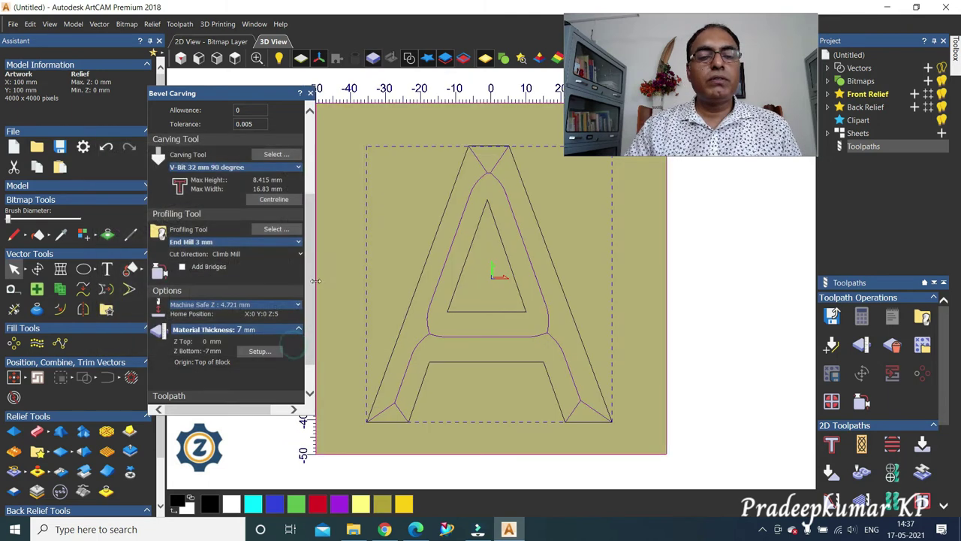
# - Name the toolpath "bevel" and calculate it immediately, agreeing to continue with a truncated bevel
pyautogui.scroll(-1, 308, 327)
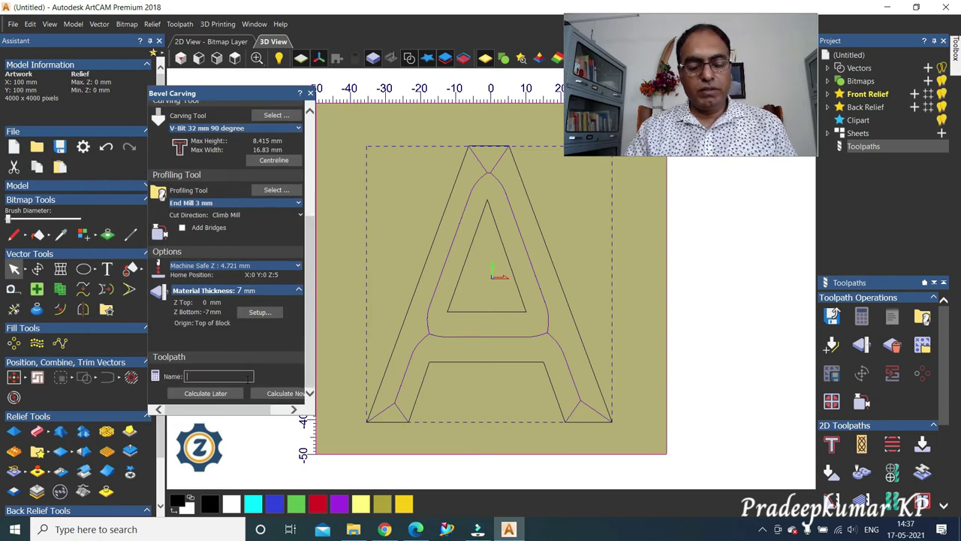
pyautogui.write('bev')
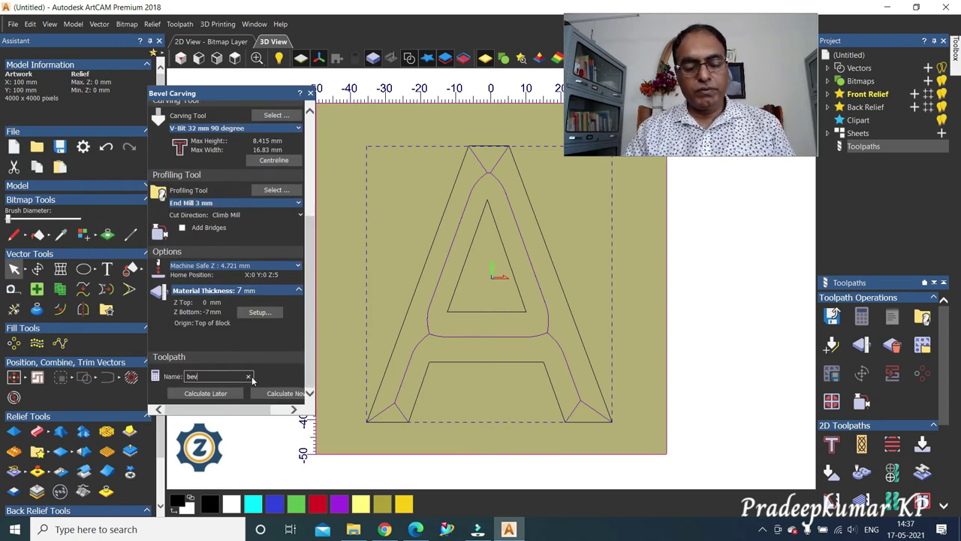
pyautogui.write('el')
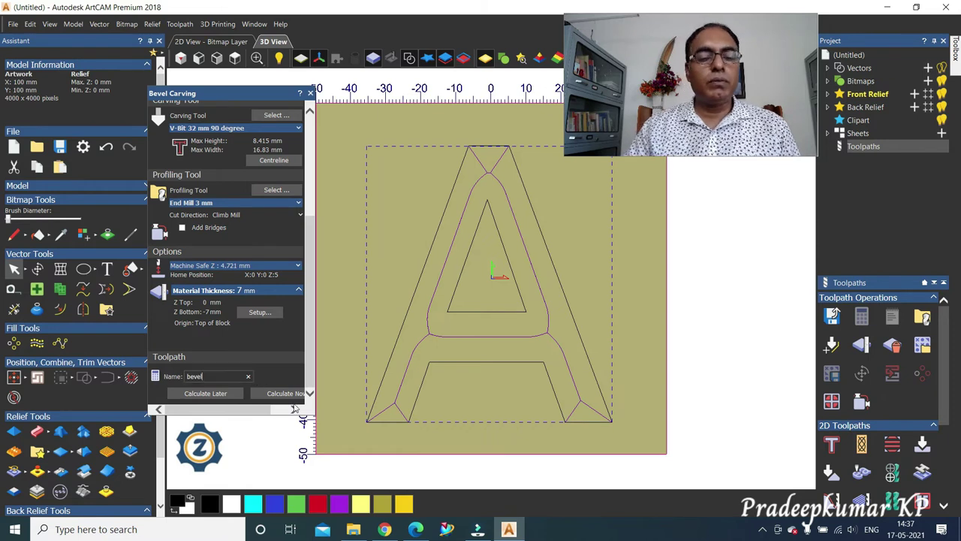
pyautogui.click(286, 393)
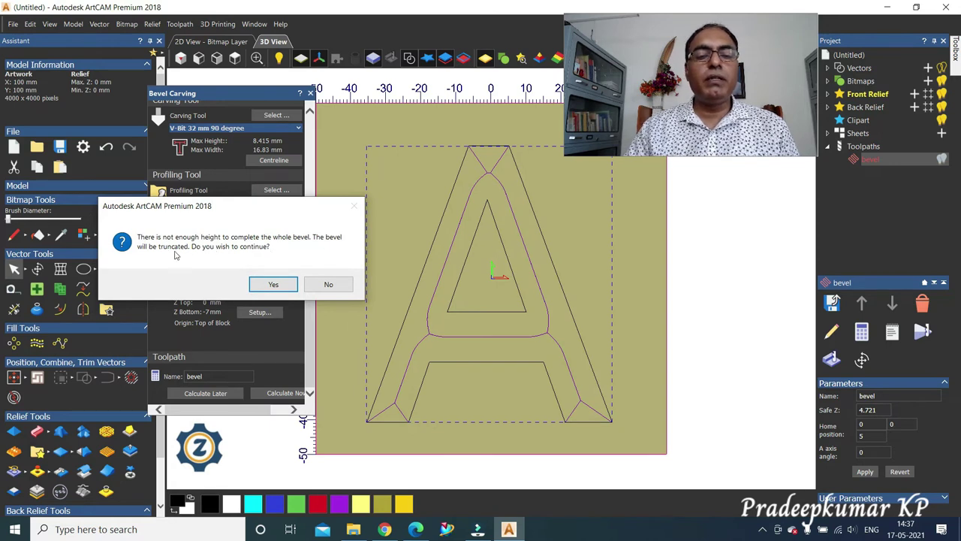
pyautogui.click(272, 284)
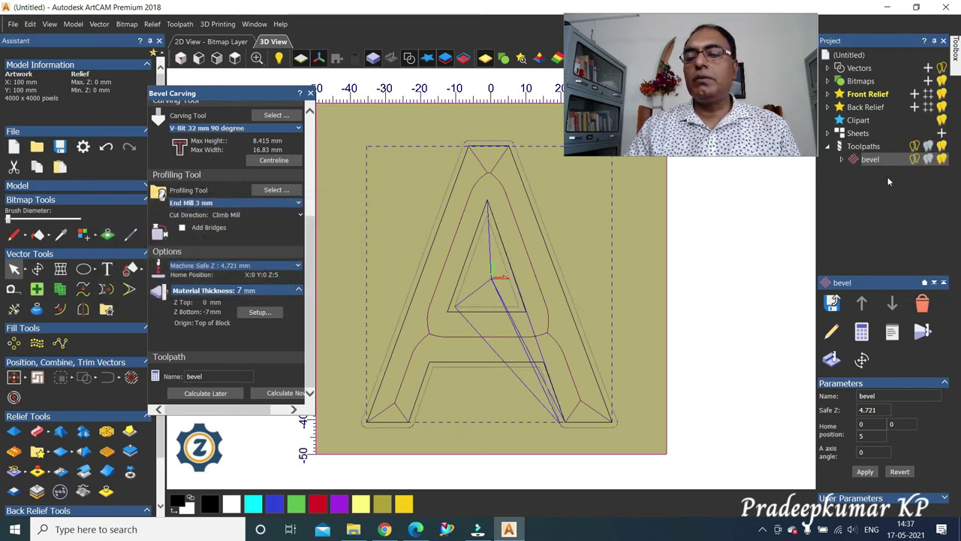
# - Simulate the bevel toolpath on the whole model at Fast resolution and close the Bevel Carving settings
pyautogui.click(832, 359)
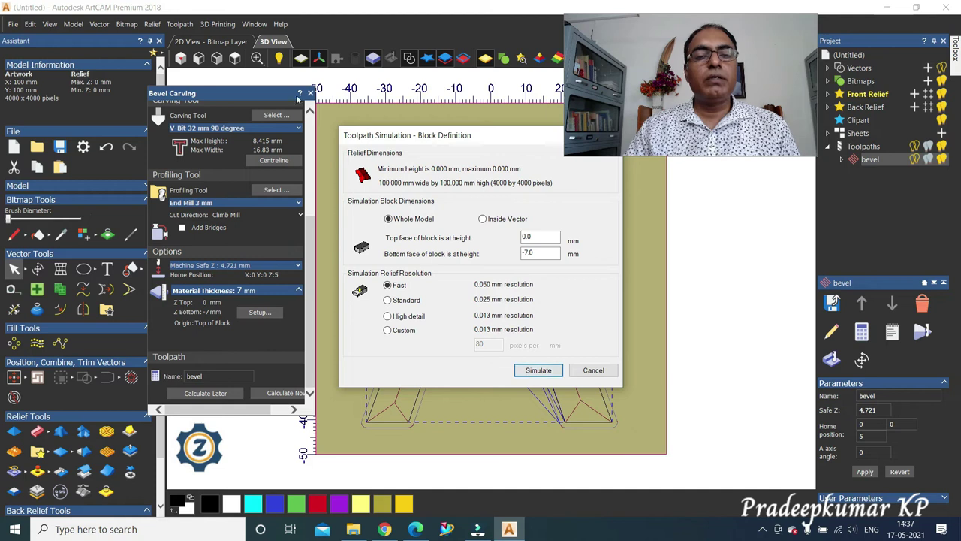
pyautogui.click(538, 369)
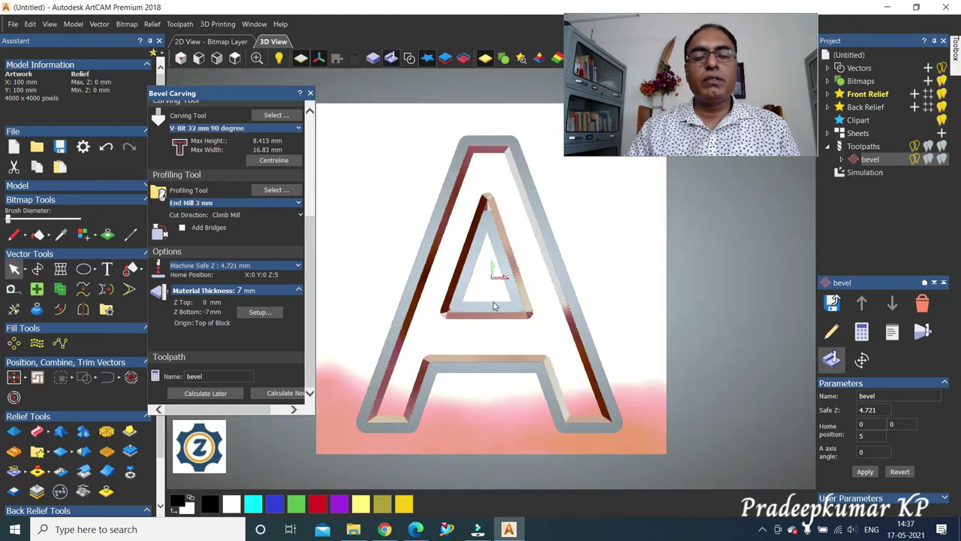
pyautogui.click(310, 93)
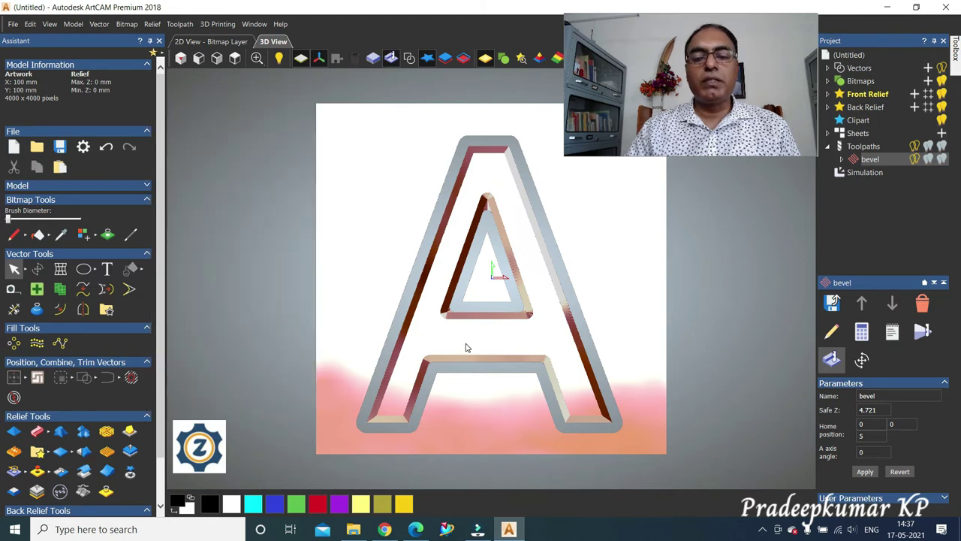
# - Delete the waste material around the simulated letter A and inside its triangular opening, and inspect the remaining bevelled letter
pyautogui.moveTo(466, 347)
pyautogui.mouseDown()
pyautogui.moveTo(474, 216)
pyautogui.moveTo(478, 285)
pyautogui.moveTo(480, 270)
pyautogui.mouseUp()
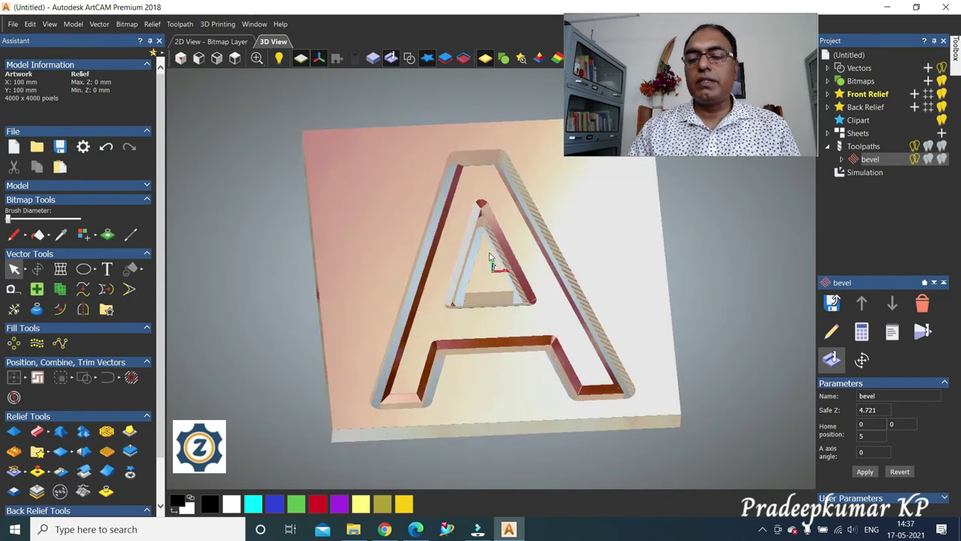
pyautogui.click(862, 173)
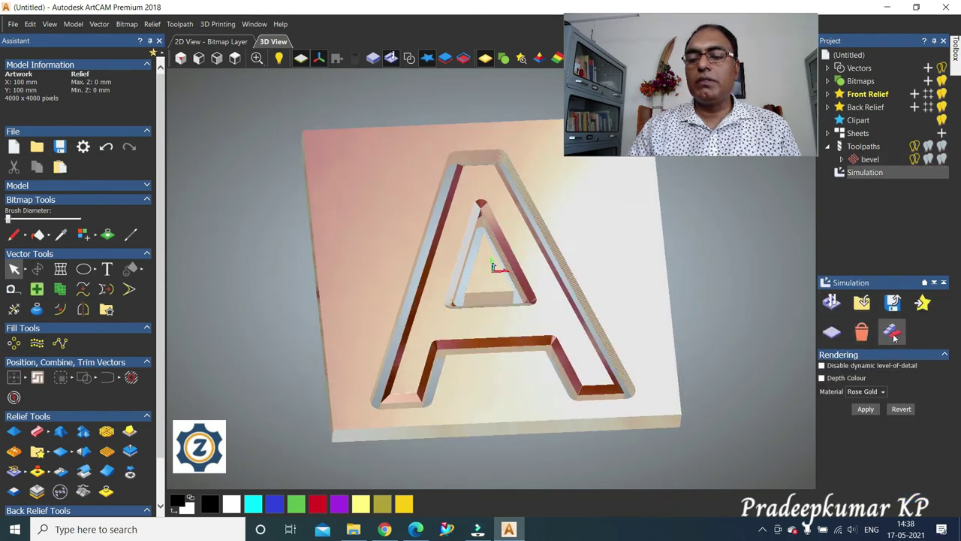
pyautogui.click(892, 333)
pyautogui.click(612, 297)
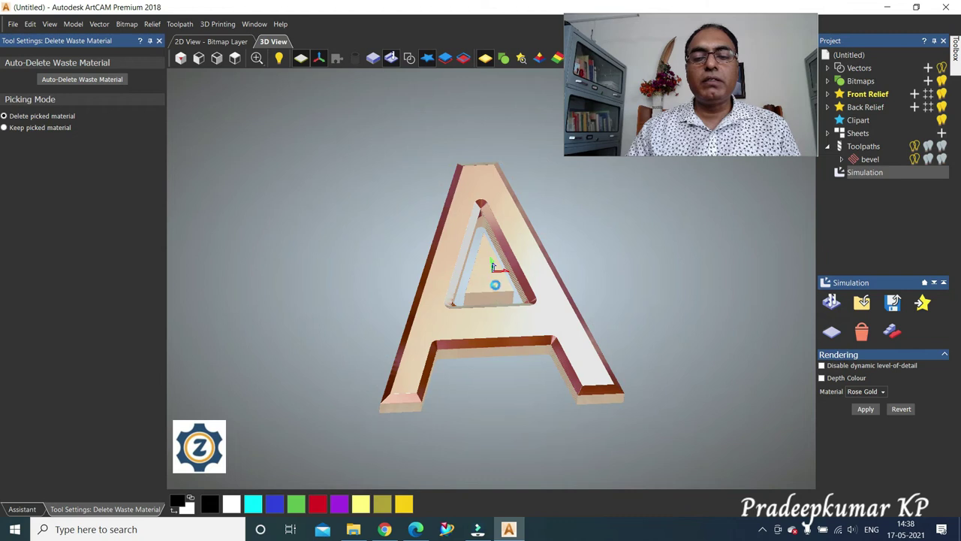
pyautogui.moveTo(378, 311); pyautogui.dragTo(548, 277)
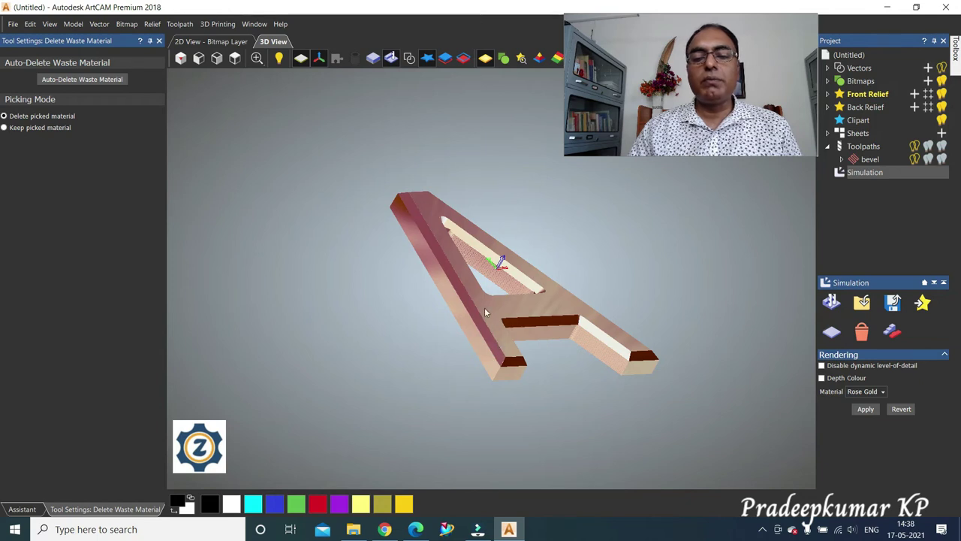
pyautogui.moveTo(507, 277); pyautogui.dragTo(456, 341)
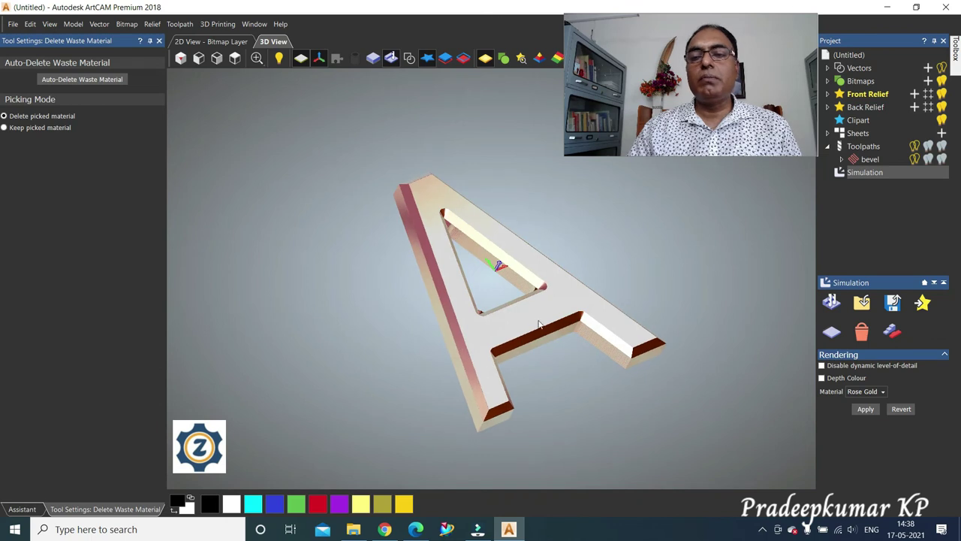
pyautogui.scroll(2, 553, 322)
pyautogui.scroll(-2, 552, 324)
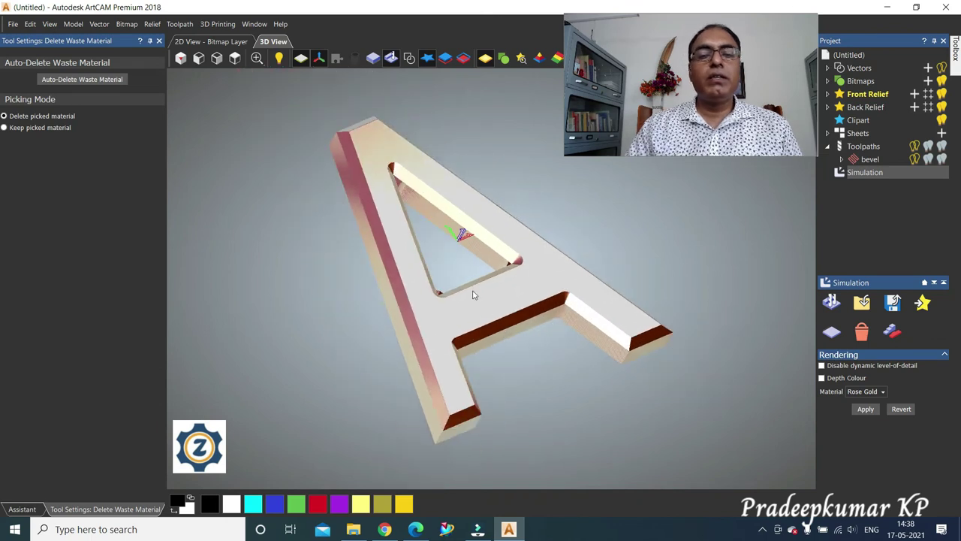